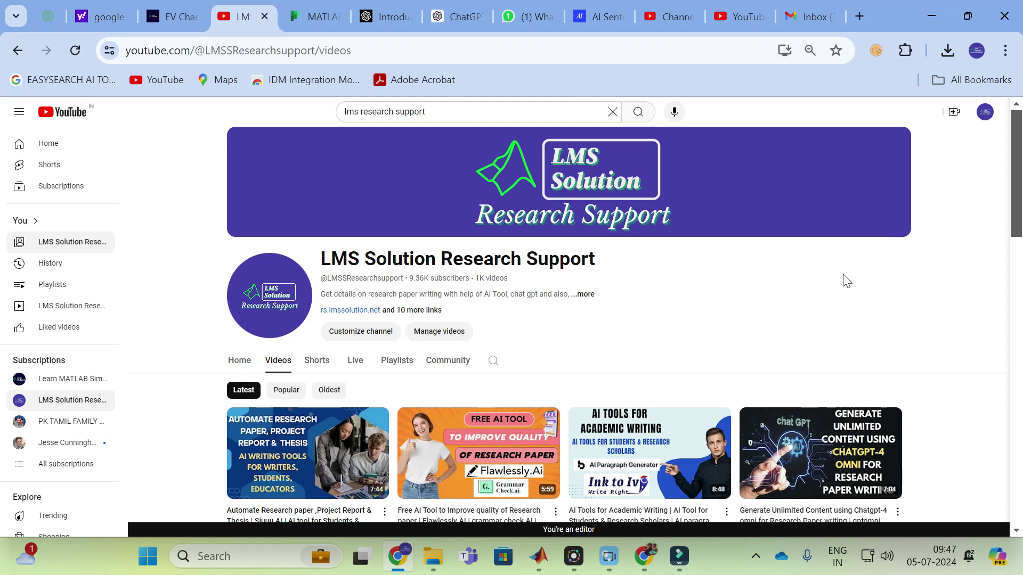
View the EV charging station workshop page and switch to the open AI Sentence Generator page.
{"action": "key", "text": "ctrl+shift+Tab"}
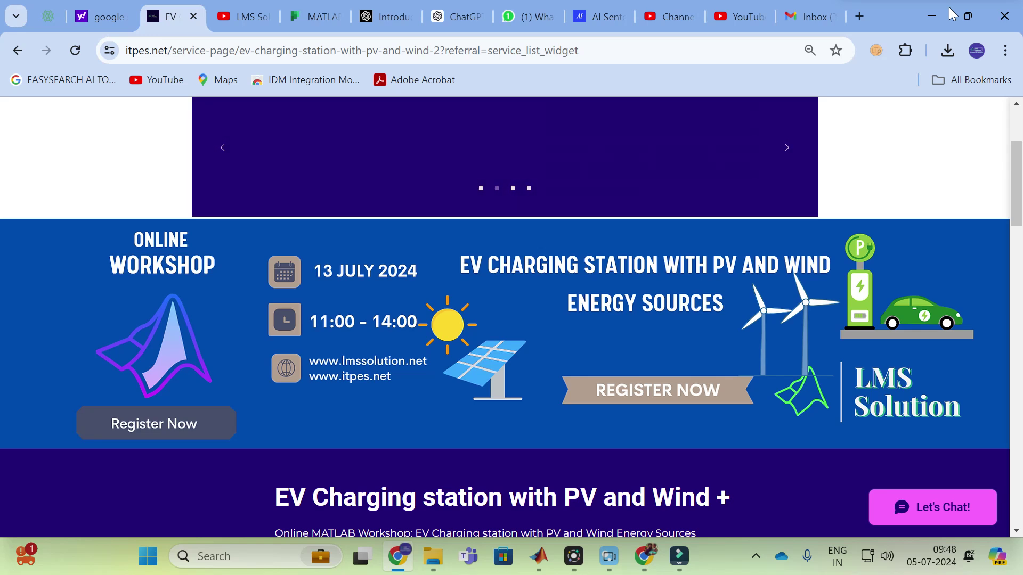
{"action": "key", "text": "ctrl+Tab"}
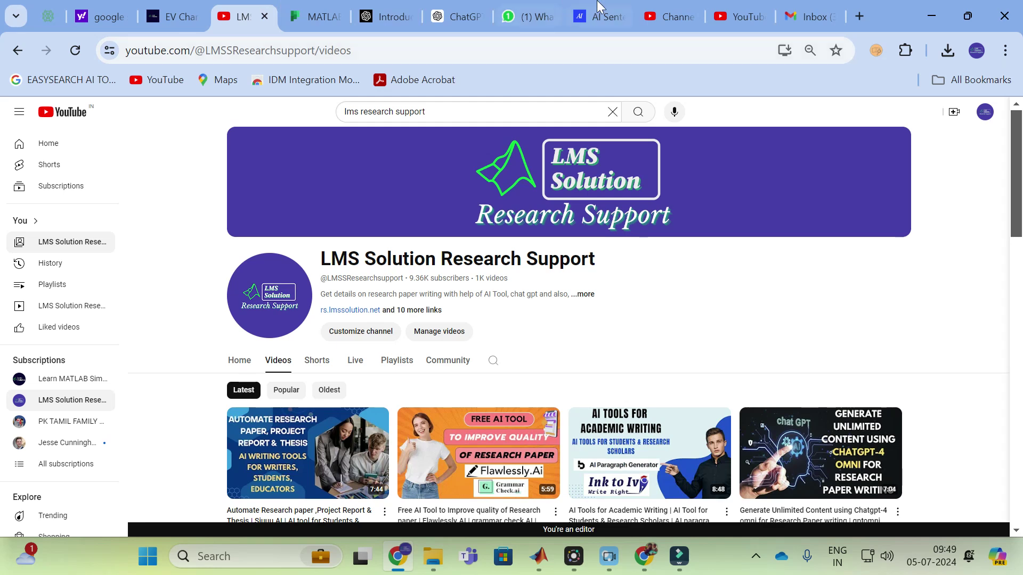
{"action": "left_click", "coordinate": [611, 10]}
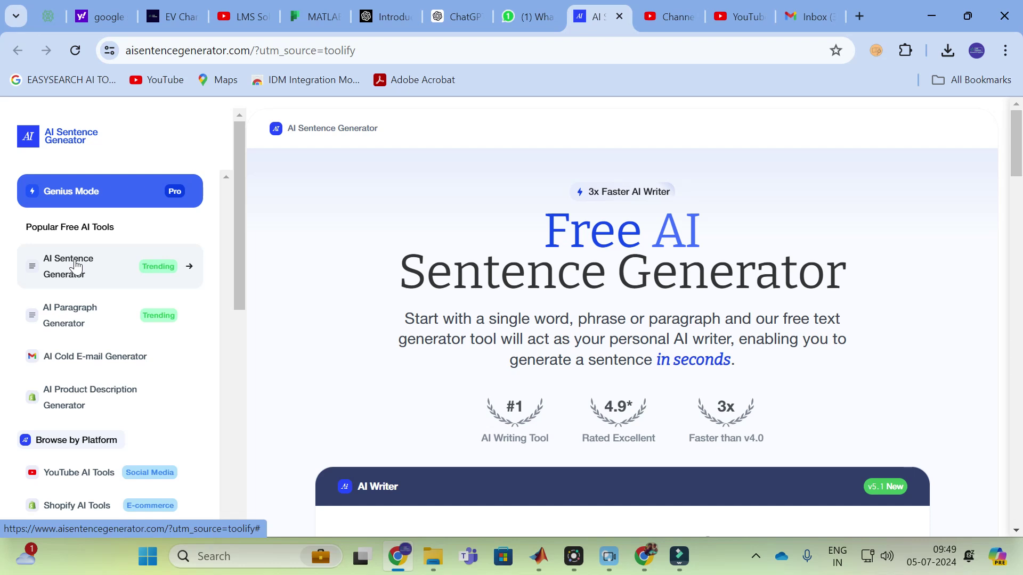
Examine the AI Sentence Generator's list of generate, re-write, summarize and expand tools and its AI Writer form.
{"action": "scroll", "coordinate": [80, 264], "scroll_direction": "down", "scroll_amount": 2}
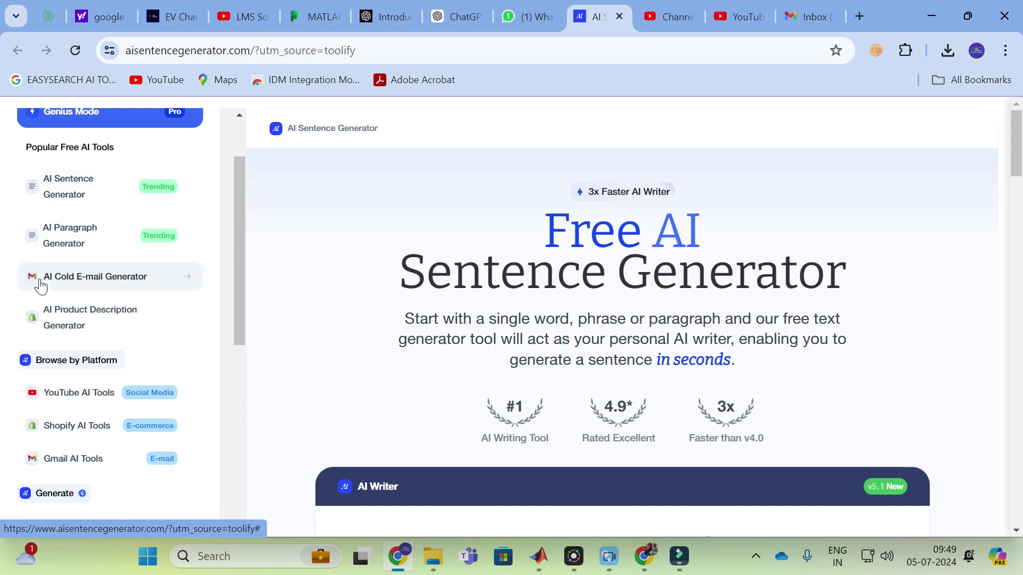
{"action": "scroll", "coordinate": [40, 282], "scroll_direction": "down", "scroll_amount": 4}
{"action": "scroll", "coordinate": [72, 298], "scroll_direction": "down", "scroll_amount": 2}
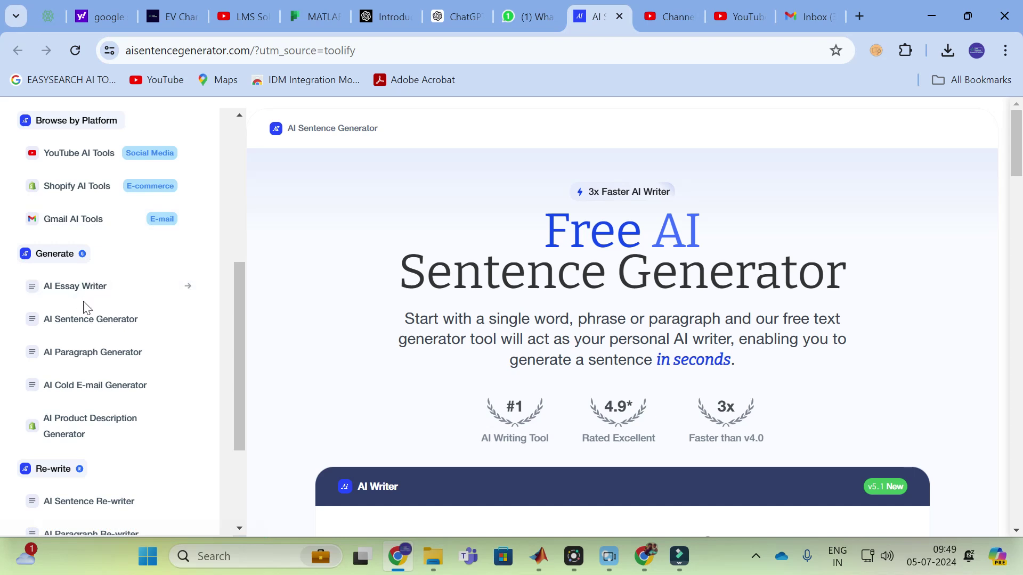
{"action": "scroll", "coordinate": [80, 372], "scroll_direction": "down", "scroll_amount": 2}
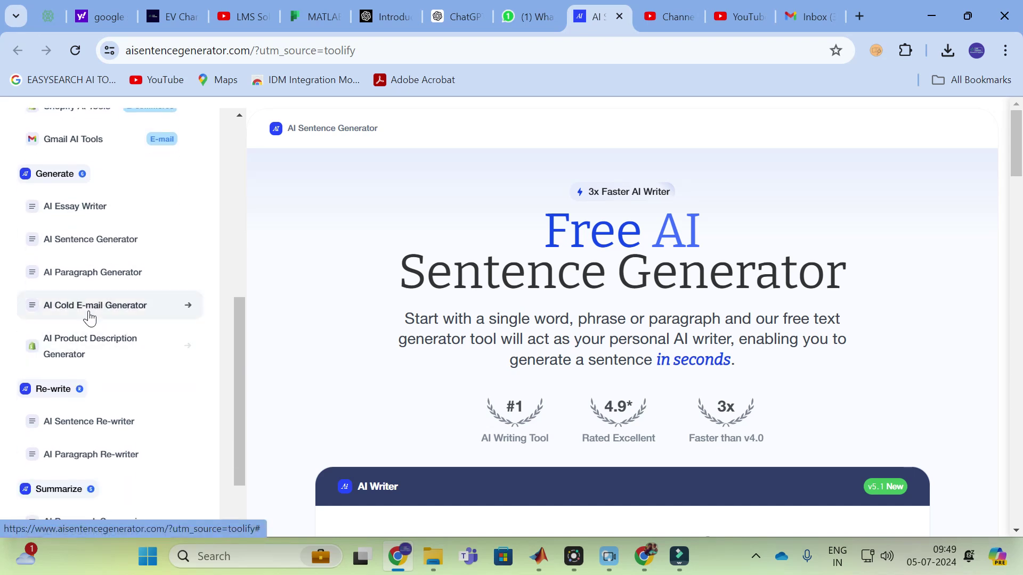
{"action": "scroll", "coordinate": [85, 381], "scroll_direction": "down", "scroll_amount": 2}
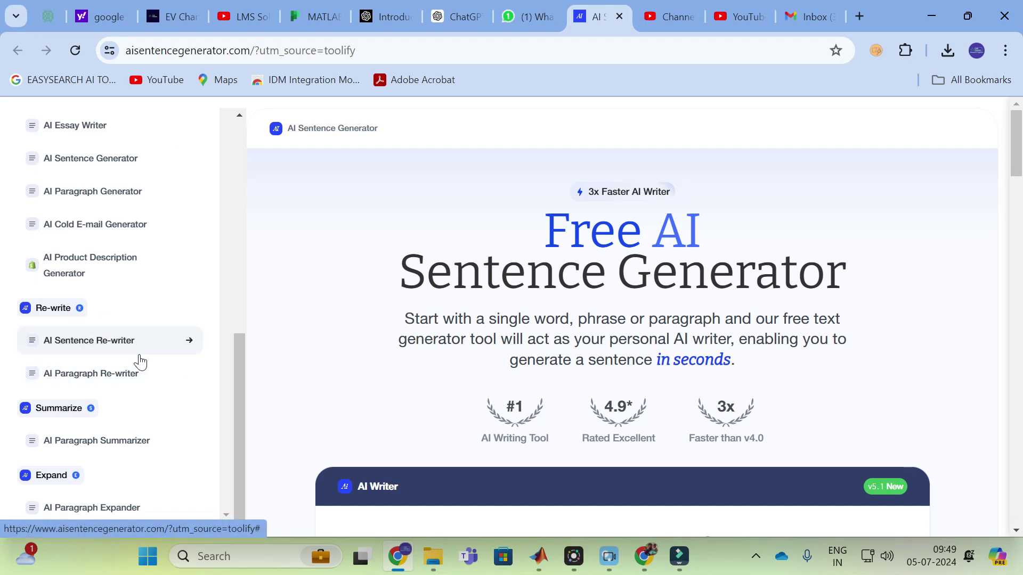
{"action": "scroll", "coordinate": [137, 361], "scroll_direction": "down", "scroll_amount": 2}
{"action": "scroll", "coordinate": [120, 387], "scroll_direction": "down", "scroll_amount": 3}
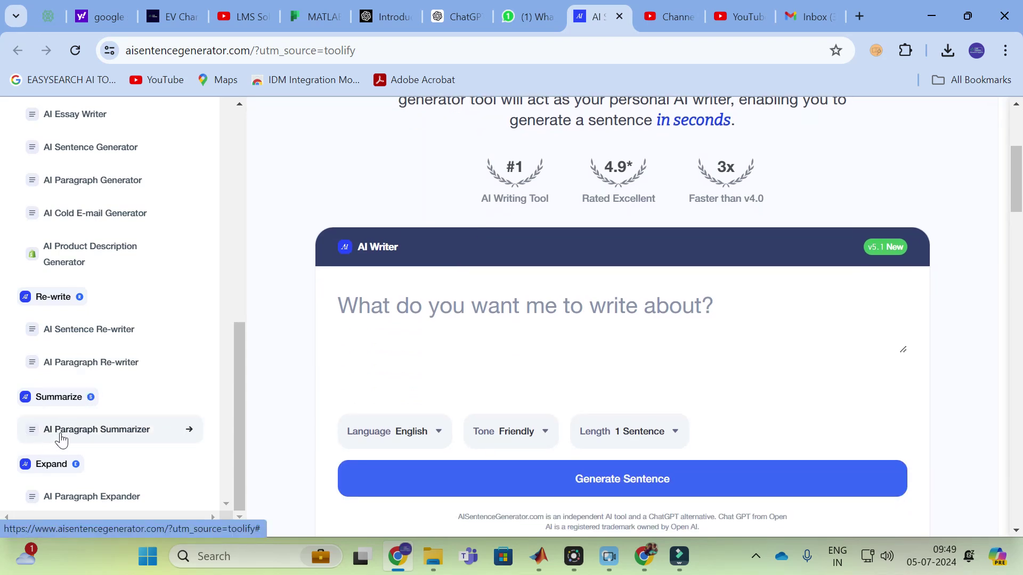
{"action": "scroll", "coordinate": [56, 450], "scroll_direction": "down", "scroll_amount": 3}
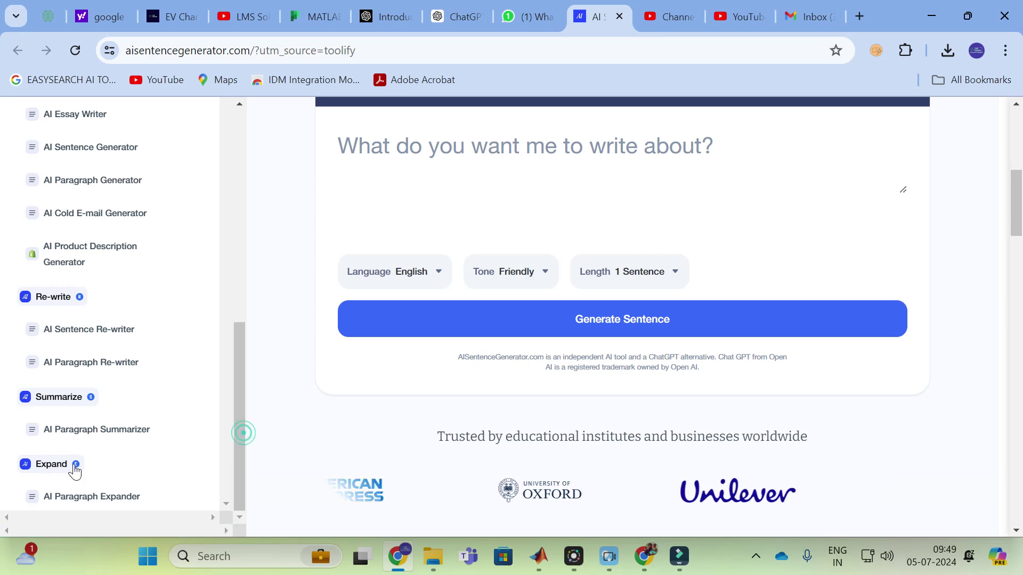
{"action": "scroll", "coordinate": [93, 362], "scroll_direction": "up", "scroll_amount": 7}
{"action": "scroll", "coordinate": [98, 367], "scroll_direction": "up", "scroll_amount": 2}
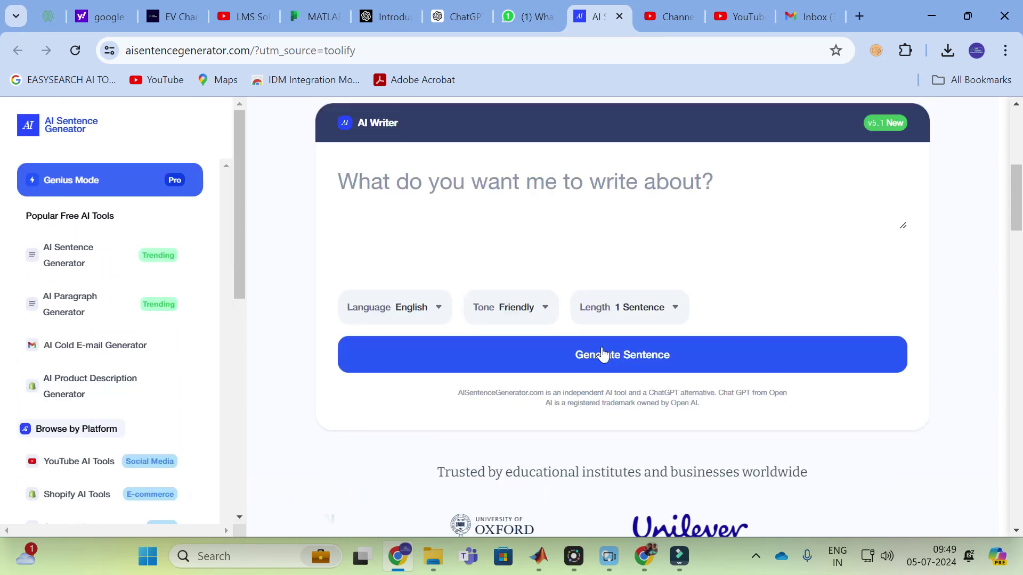
{"action": "scroll", "coordinate": [601, 359], "scroll_direction": "up", "scroll_amount": 6}
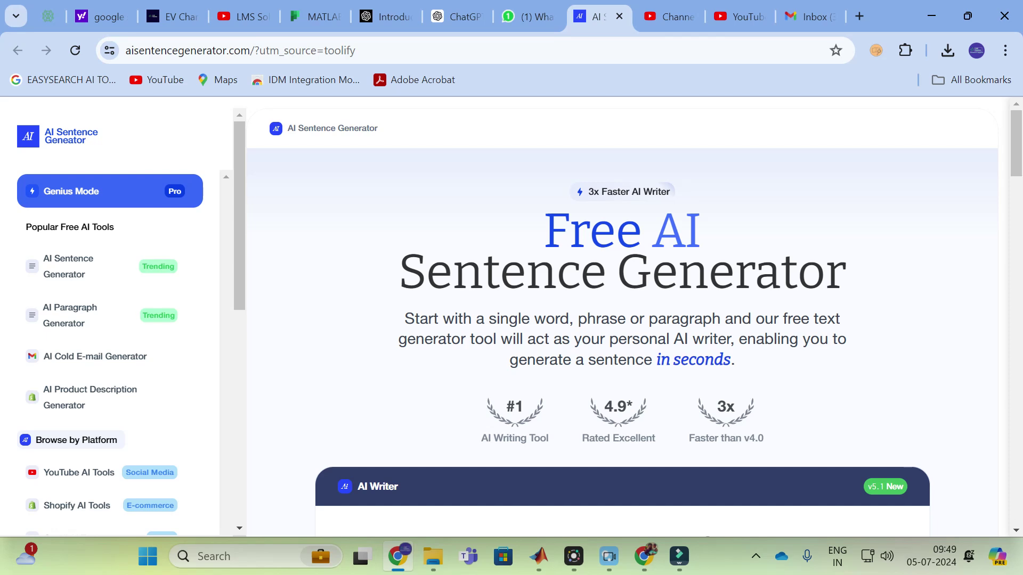
Enter "renewable energy usage in the power sectors" as the topic in the AI Writer.
{"action": "scroll", "coordinate": [564, 299], "scroll_direction": "down", "scroll_amount": 5}
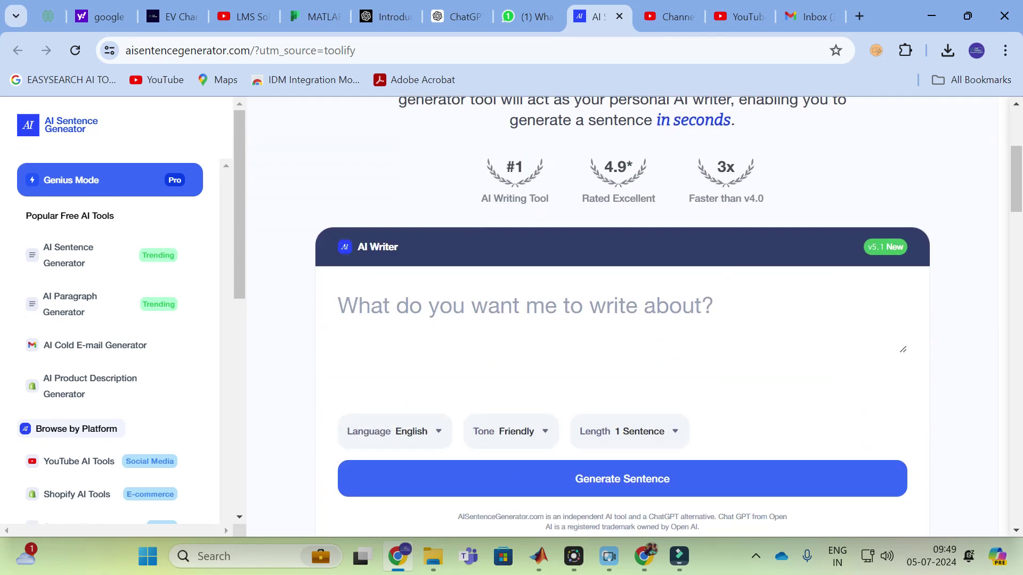
{"action": "left_click", "coordinate": [413, 307]}
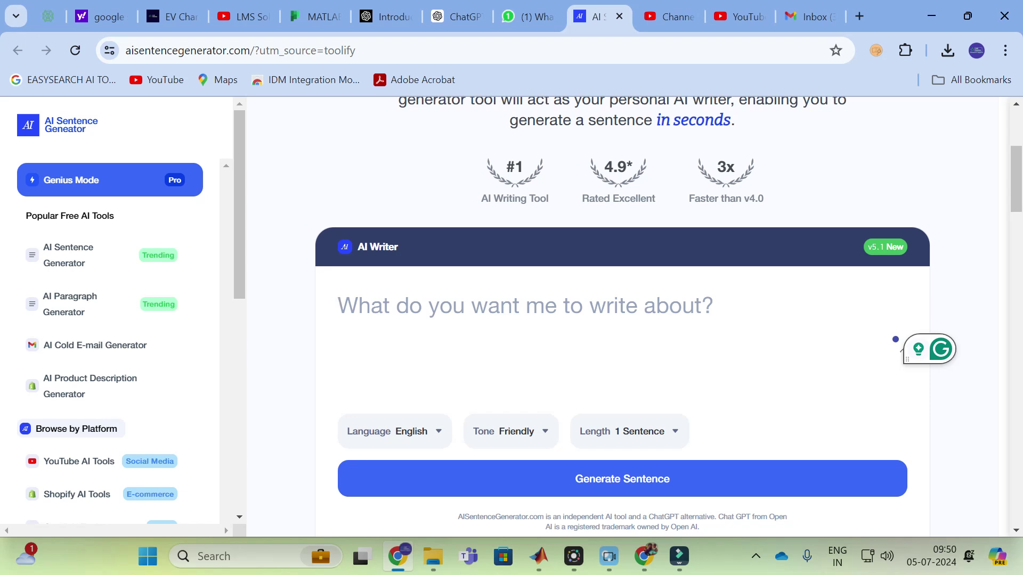
{"action": "type", "text": "renew"}
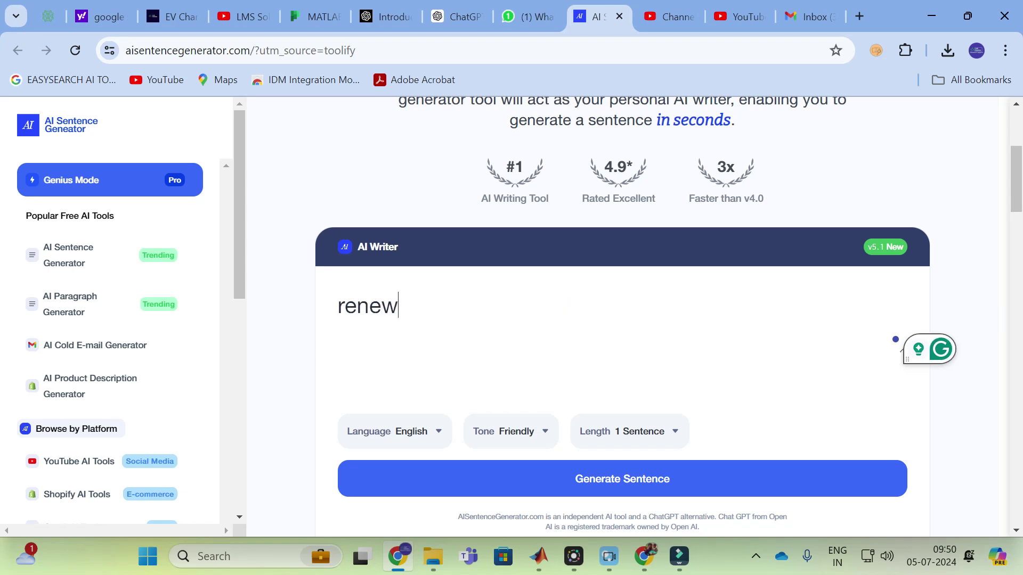
{"action": "type", "text": "able eneg"}
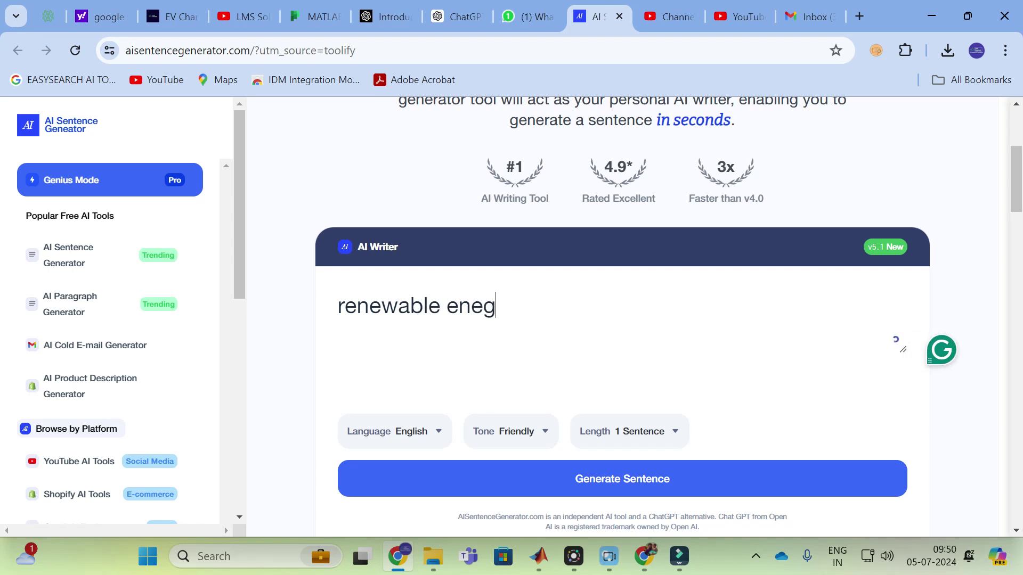
{"action": "key", "text": "BackSpace"}
{"action": "type", "text": "rgy "}
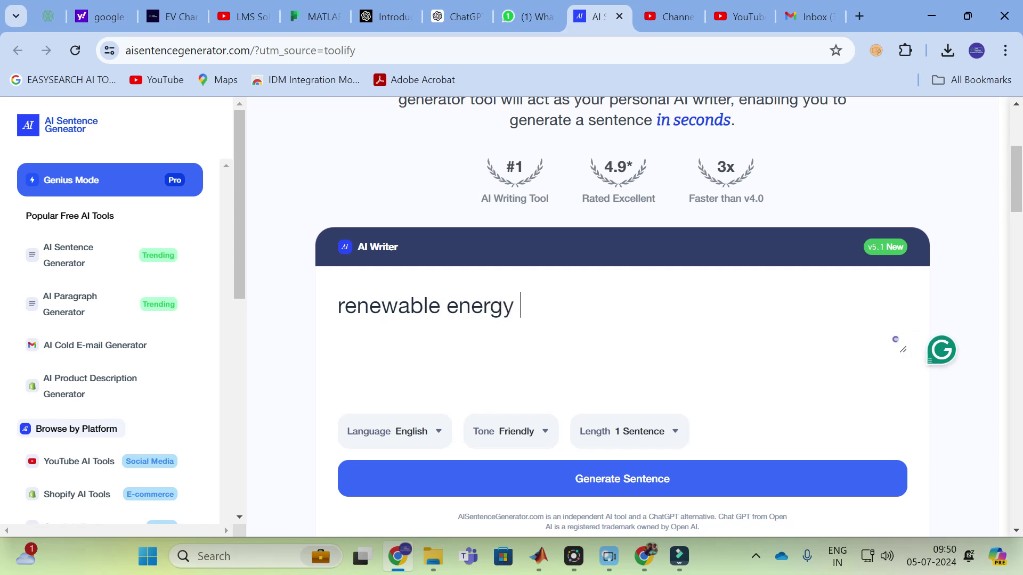
{"action": "type", "text": "usage in"}
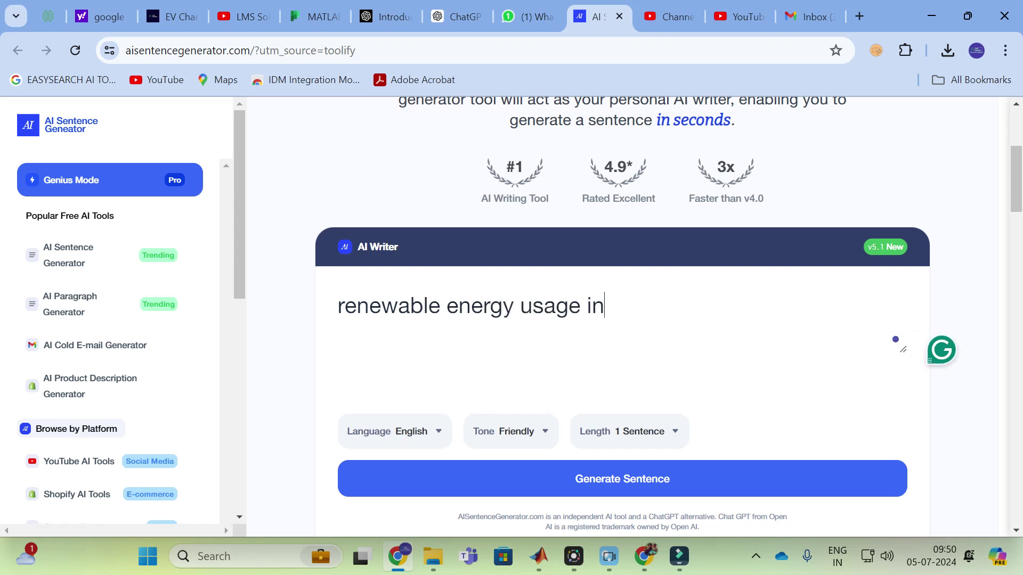
{"action": "type", "text": " the power "}
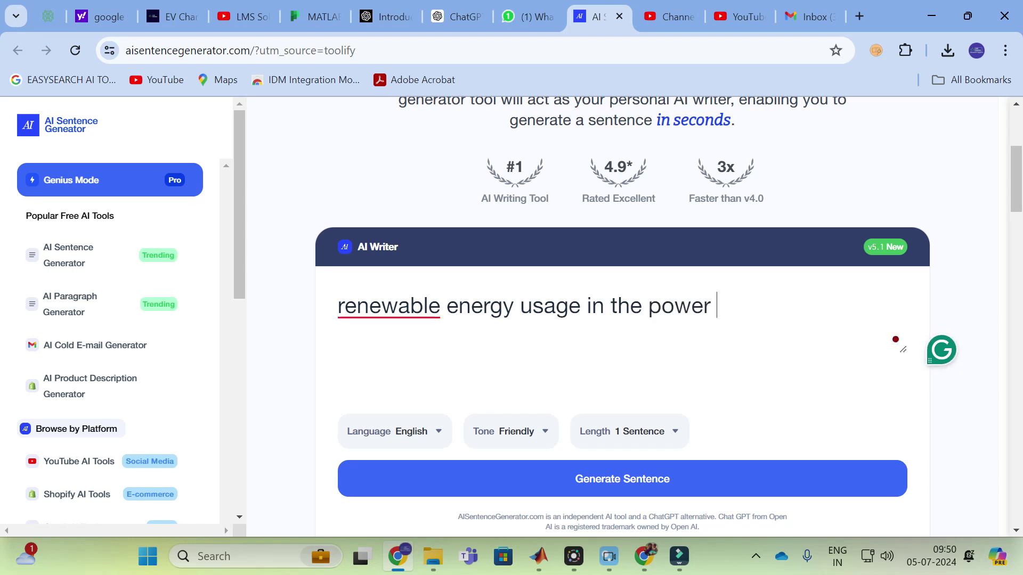
{"action": "type", "text": "sectors"}
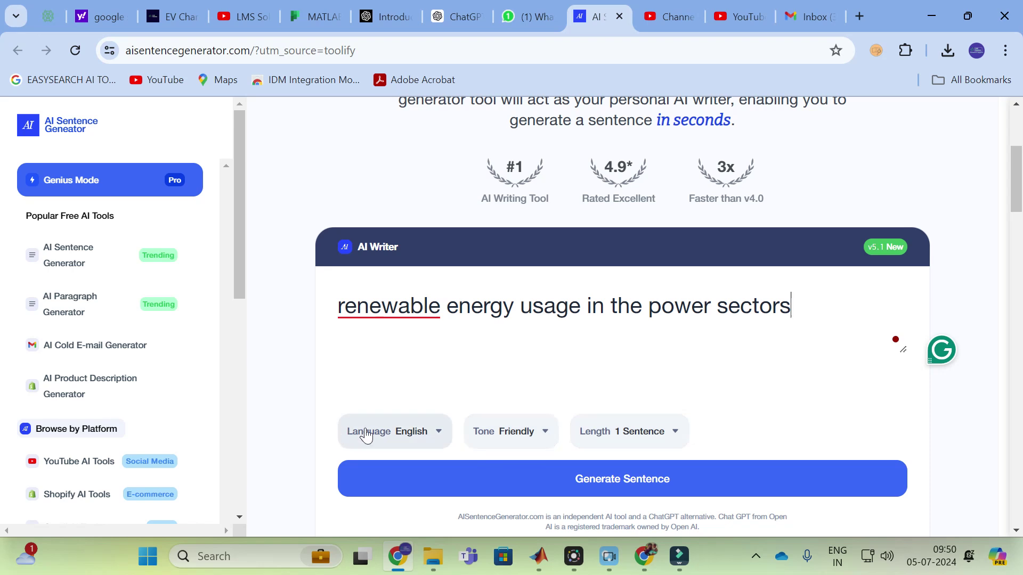
Keep English as the writing language and set the tone to Academic after reviewing the available tones.
{"action": "left_click", "coordinate": [439, 437]}
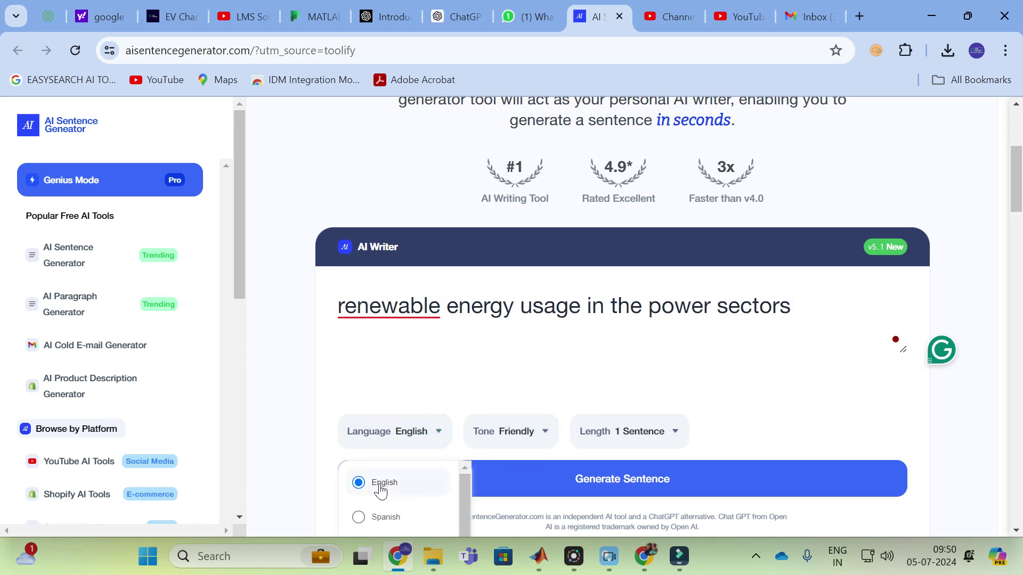
{"action": "left_click", "coordinate": [541, 429]}
{"action": "scroll", "coordinate": [532, 494], "scroll_direction": "down", "scroll_amount": 3}
{"action": "scroll", "coordinate": [532, 494], "scroll_direction": "up", "scroll_amount": 1}
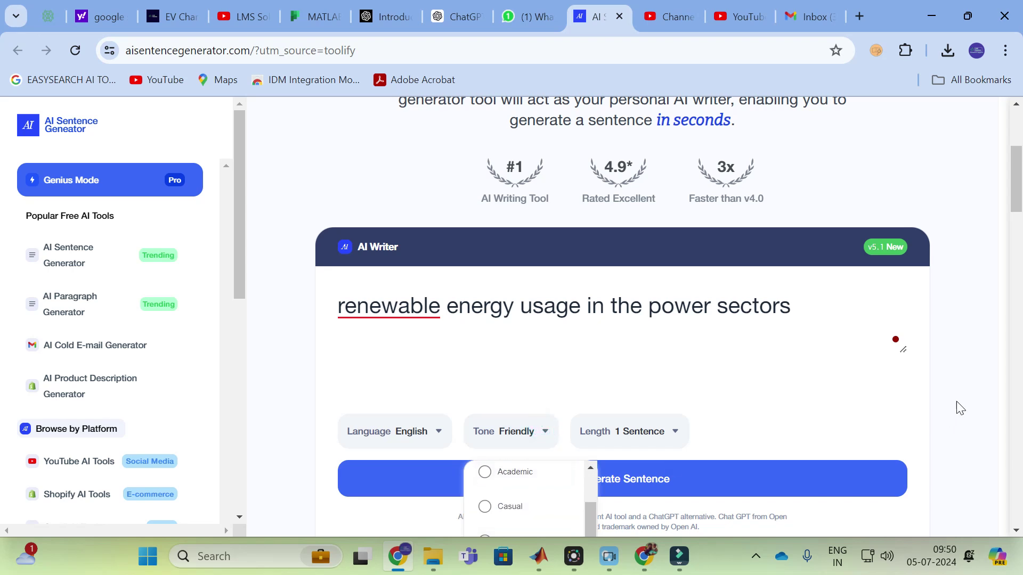
{"action": "scroll", "coordinate": [951, 405], "scroll_direction": "down", "scroll_amount": 2}
{"action": "scroll", "coordinate": [532, 442], "scroll_direction": "up", "scroll_amount": 2}
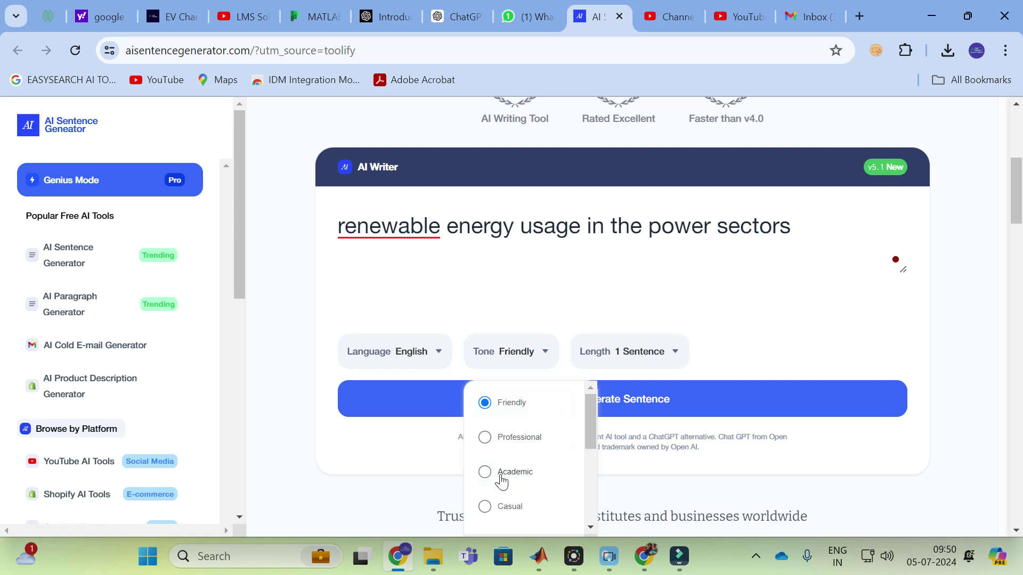
{"action": "left_click", "coordinate": [484, 476]}
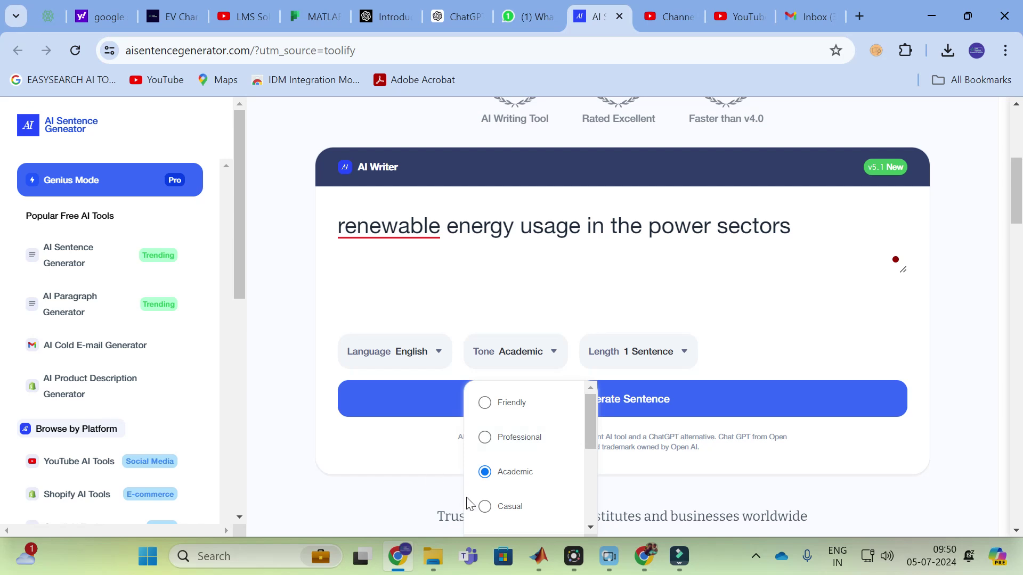
{"action": "scroll", "coordinate": [1001, 408], "scroll_direction": "down", "scroll_amount": 1}
{"action": "scroll", "coordinate": [507, 377], "scroll_direction": "down", "scroll_amount": 3}
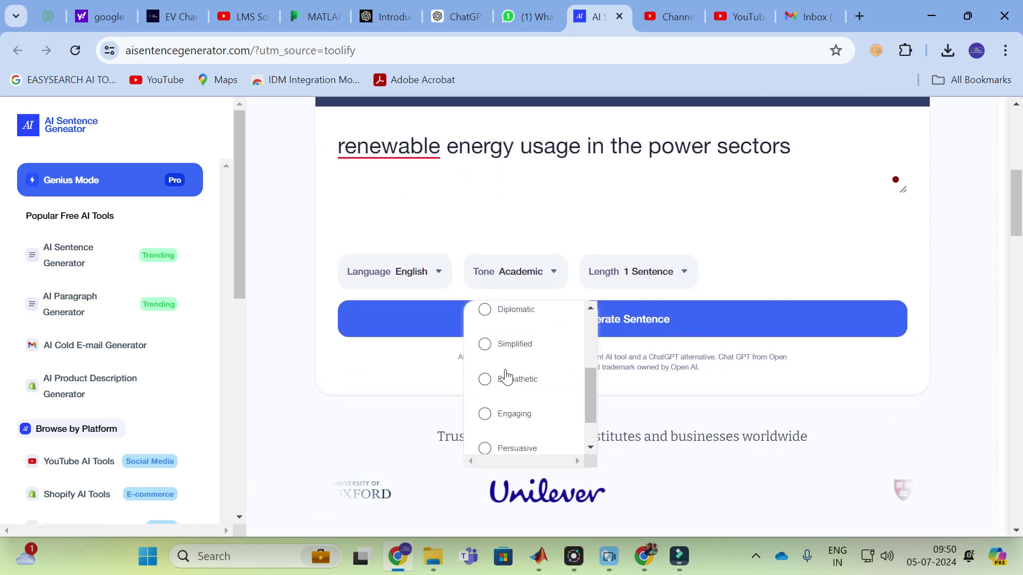
{"action": "scroll", "coordinate": [507, 377], "scroll_direction": "up", "scroll_amount": 3}
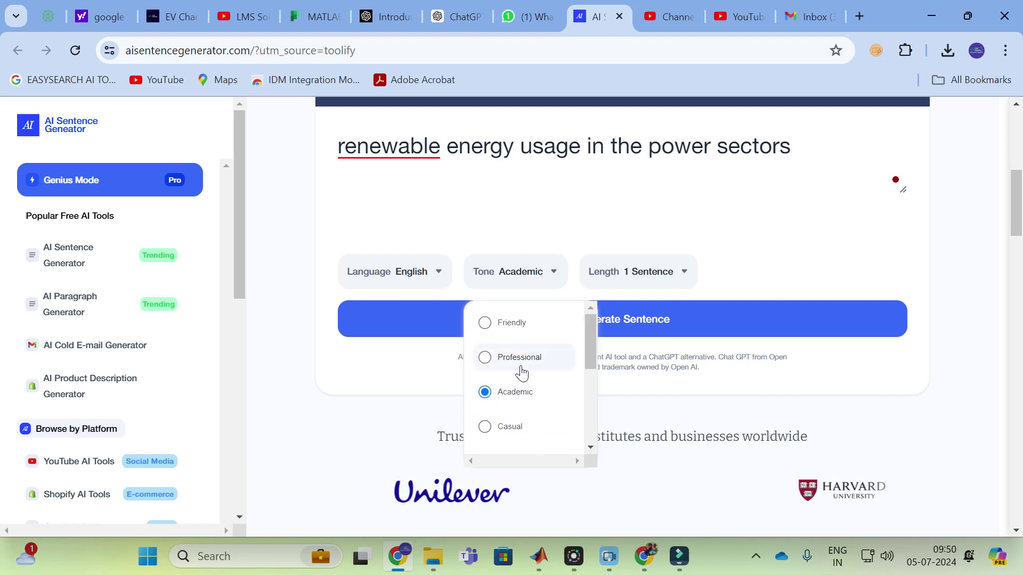
Set the length to 1 Paragraph, generate the text and review the resulting paragraph.
{"action": "left_click", "coordinate": [674, 276]}
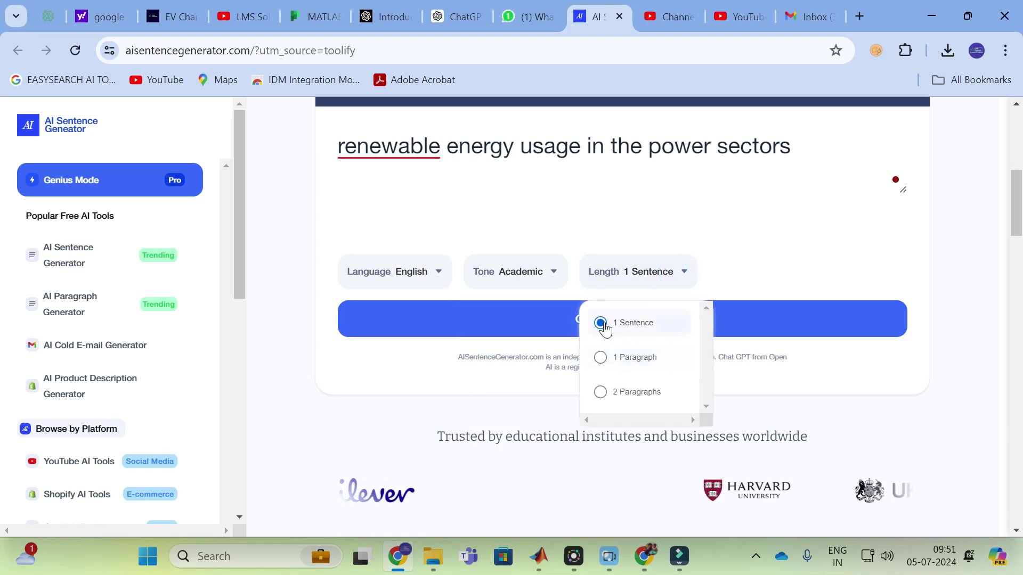
{"action": "scroll", "coordinate": [604, 351], "scroll_direction": "down", "scroll_amount": 1}
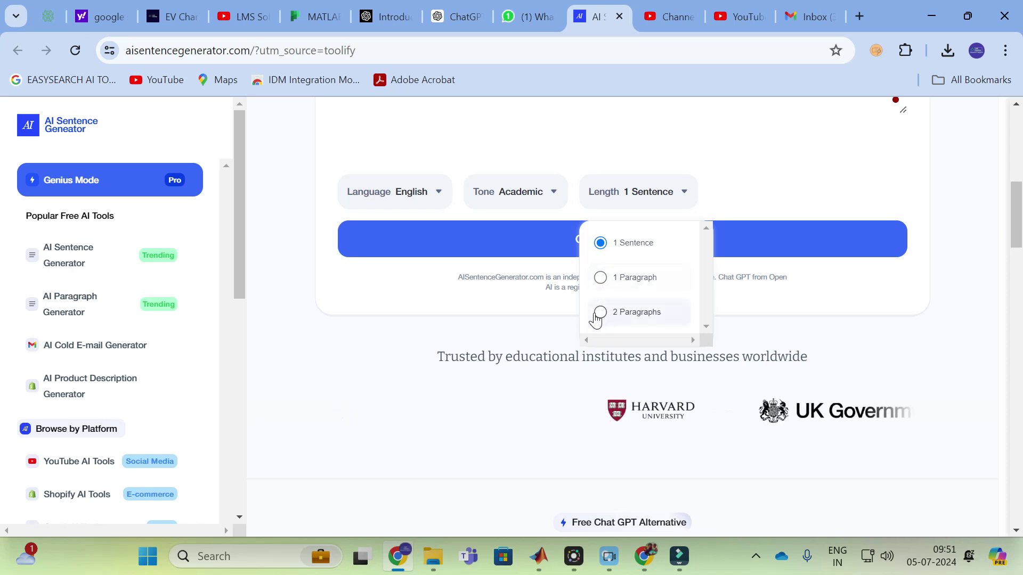
{"action": "left_click", "coordinate": [600, 280]}
{"action": "left_click", "coordinate": [769, 242]}
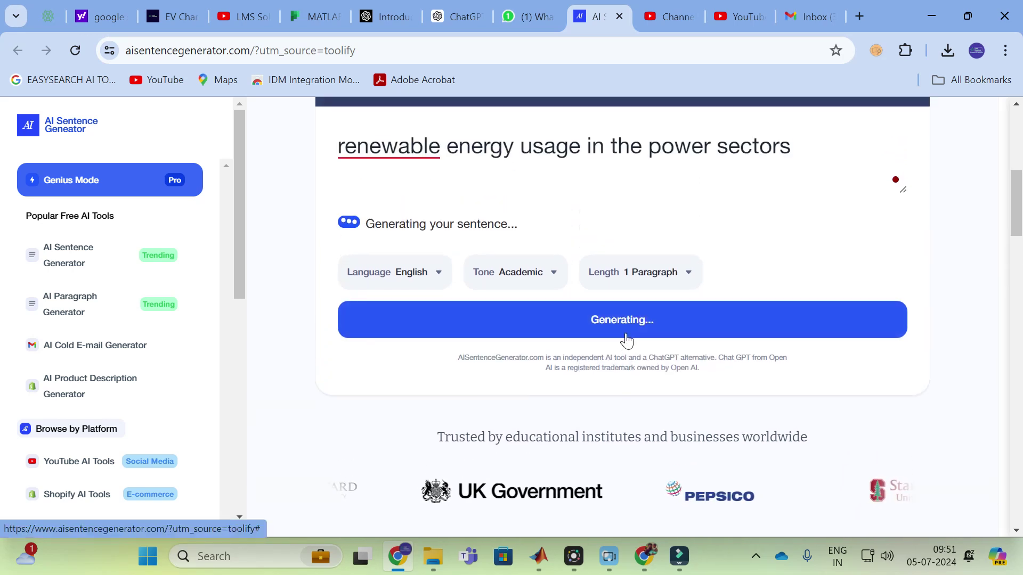
{"action": "scroll", "coordinate": [628, 341], "scroll_direction": "up", "scroll_amount": 3}
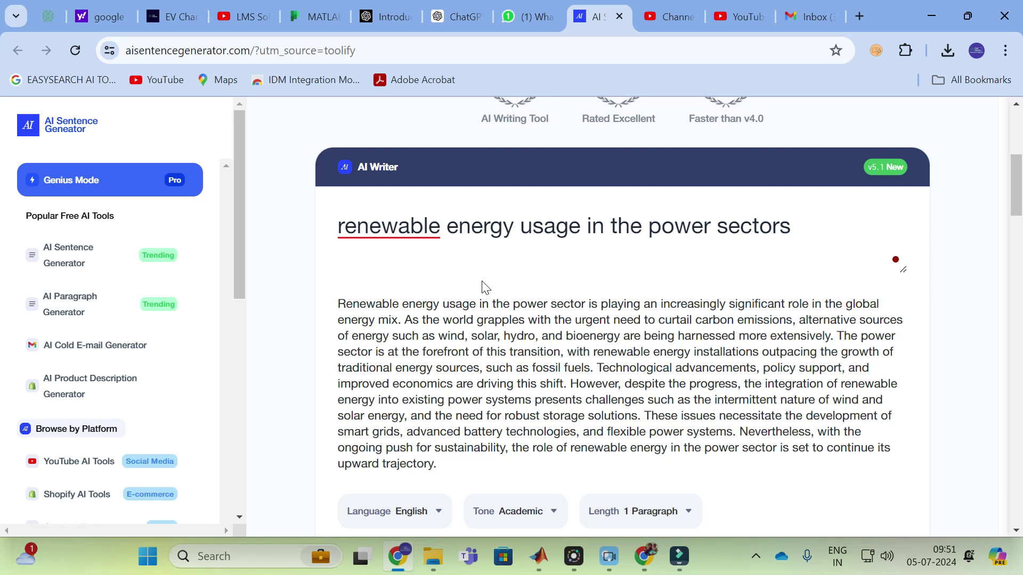
{"action": "scroll", "coordinate": [492, 278], "scroll_direction": "down", "scroll_amount": 2}
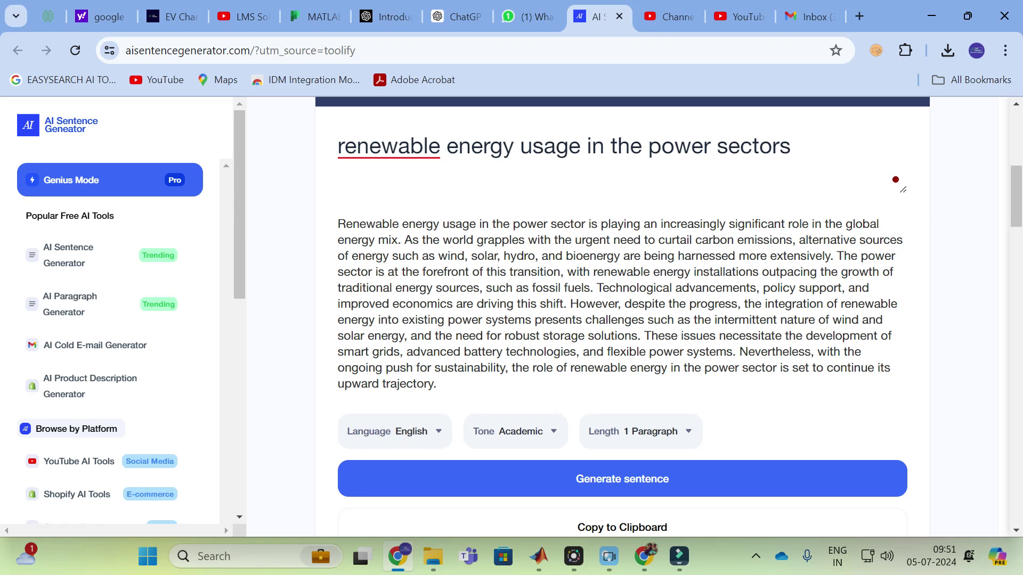
{"action": "left_click_drag", "start_coordinate": [339, 224], "coordinate": [489, 394]}
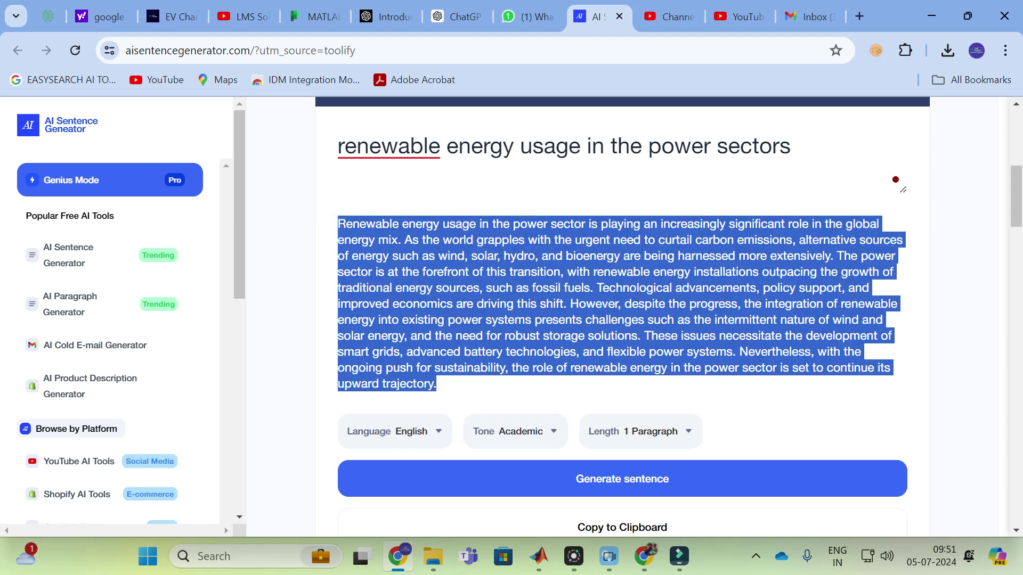
Set the length to 1 Sentence, regenerate the text on the same topic and review it.
{"action": "left_click", "coordinate": [671, 437]}
{"action": "left_click", "coordinate": [604, 483]}
{"action": "left_click", "coordinate": [748, 405]}
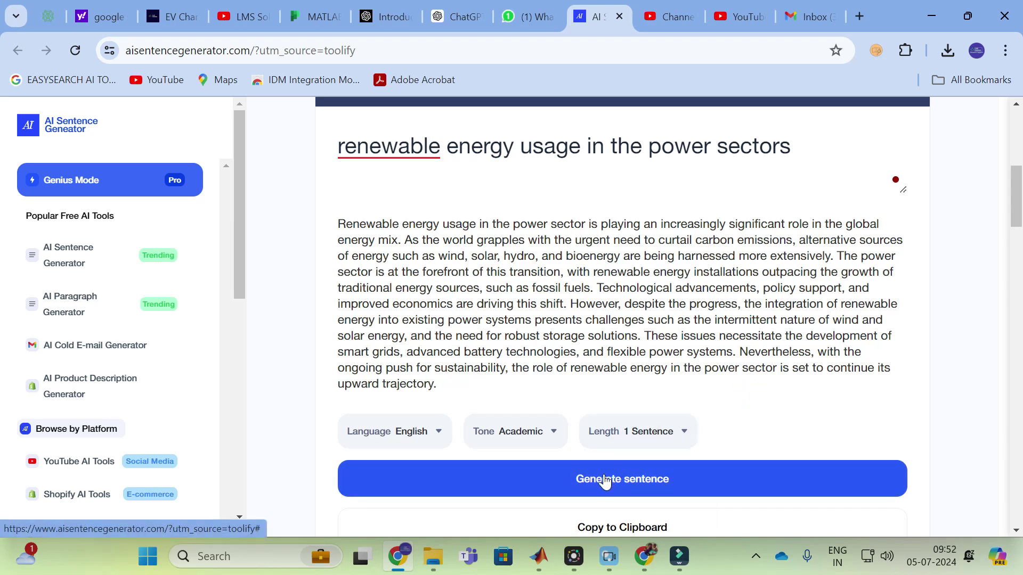
{"action": "left_click", "coordinate": [605, 480]}
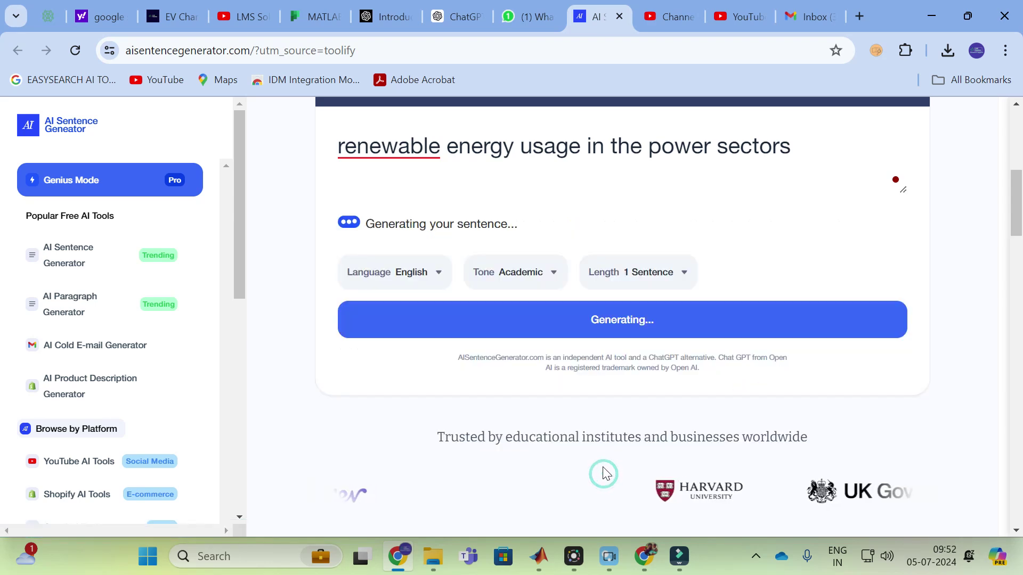
{"action": "scroll", "coordinate": [602, 453], "scroll_direction": "up", "scroll_amount": 1}
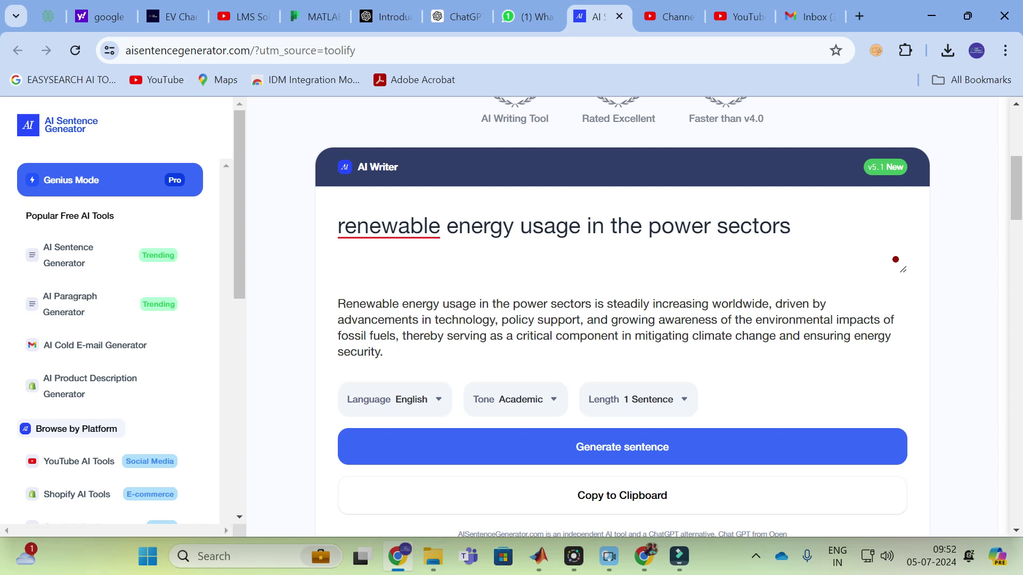
{"action": "scroll", "coordinate": [465, 422], "scroll_direction": "down", "scroll_amount": 5}
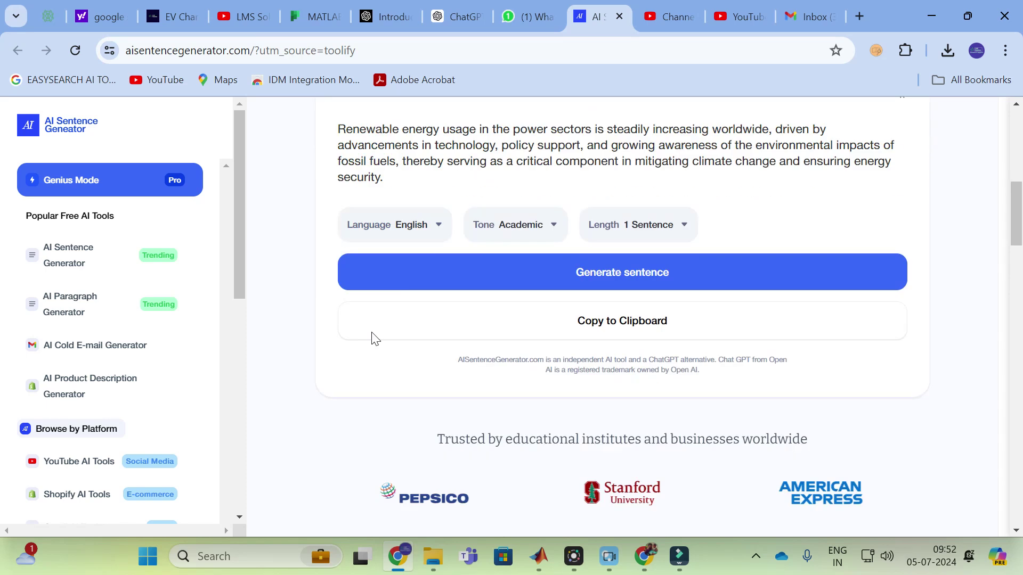
Look through the site's list of AI tools and try to open the AI Paragraph Re-writer and the AI Paragraph Summarizer.
{"action": "scroll", "coordinate": [107, 349], "scroll_direction": "down", "scroll_amount": 7}
{"action": "scroll", "coordinate": [62, 345], "scroll_direction": "down", "scroll_amount": 1}
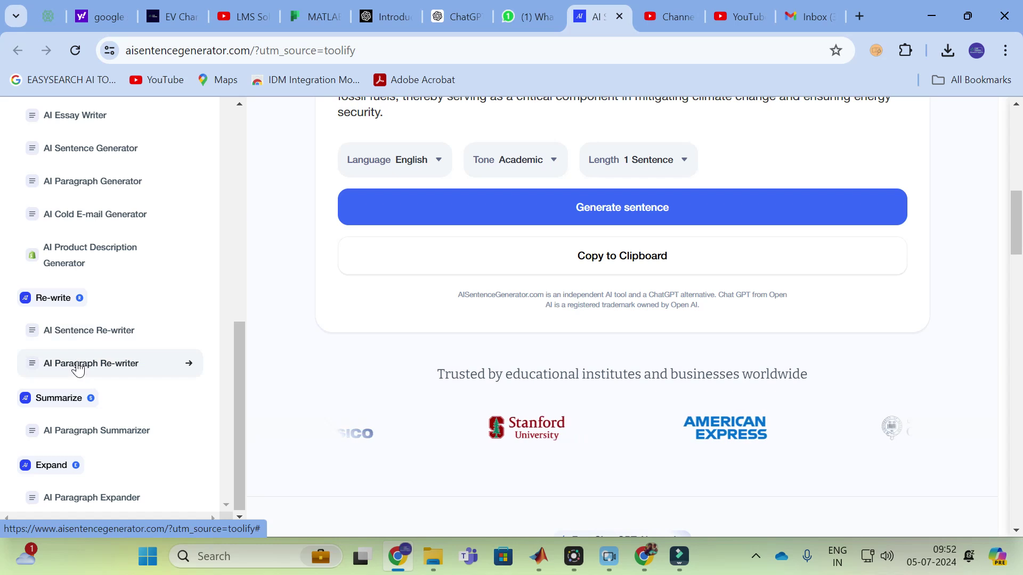
{"action": "left_click", "coordinate": [78, 363]}
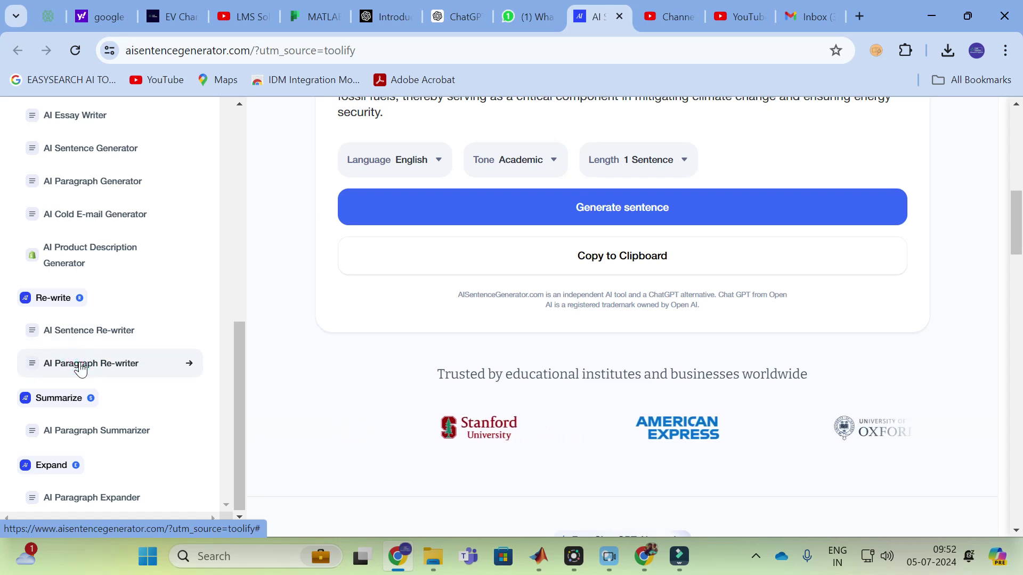
{"action": "left_click", "coordinate": [190, 366]}
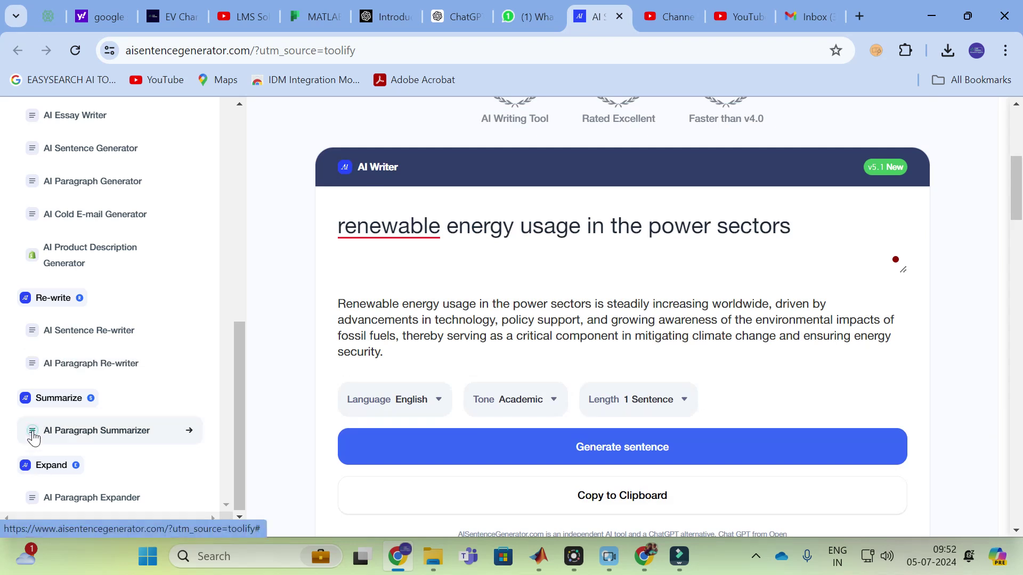
{"action": "left_click", "coordinate": [107, 433]}
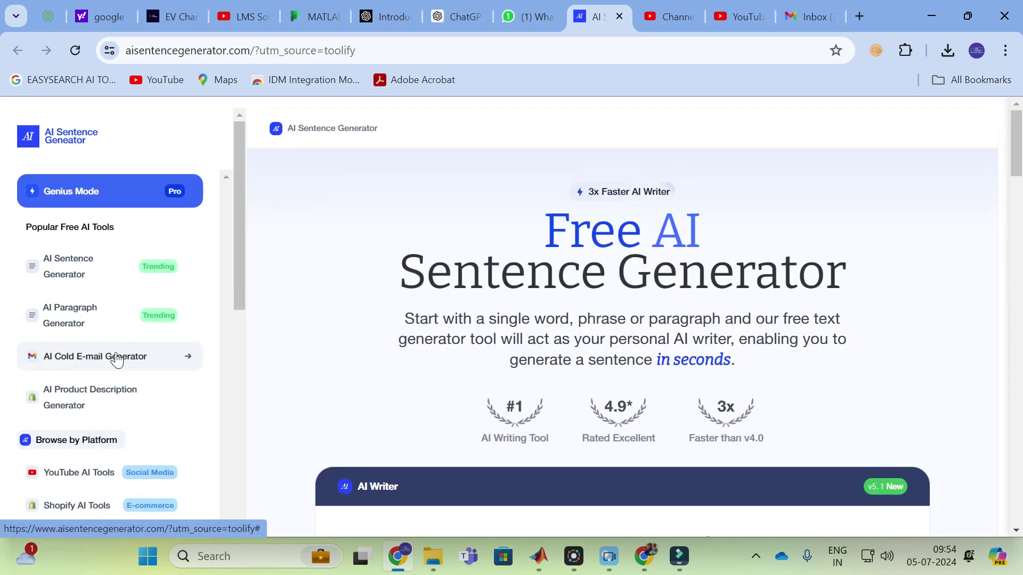
{"action": "scroll", "coordinate": [109, 359], "scroll_direction": "down", "scroll_amount": 7}
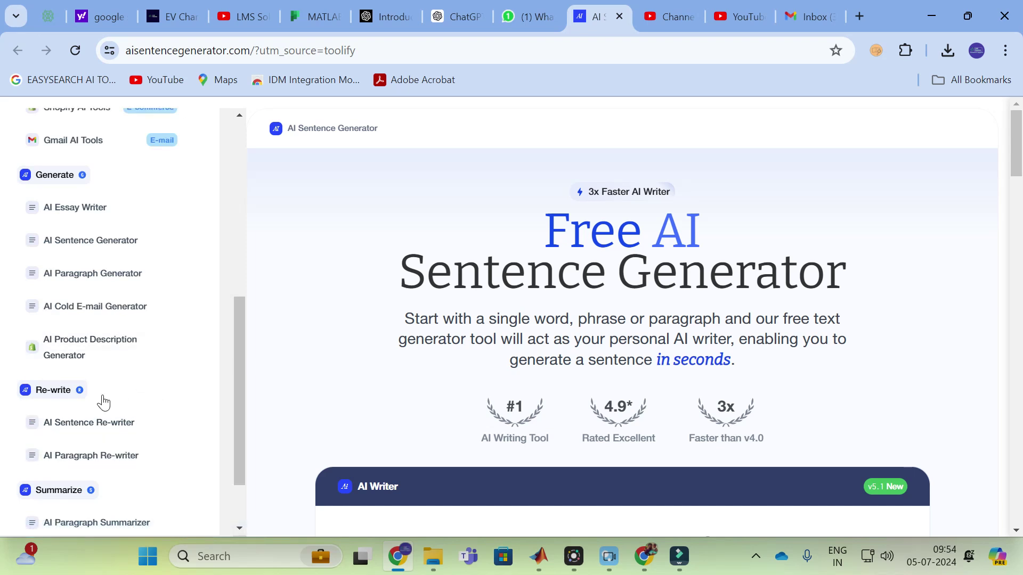
{"action": "scroll", "coordinate": [103, 402], "scroll_direction": "up", "scroll_amount": 8}
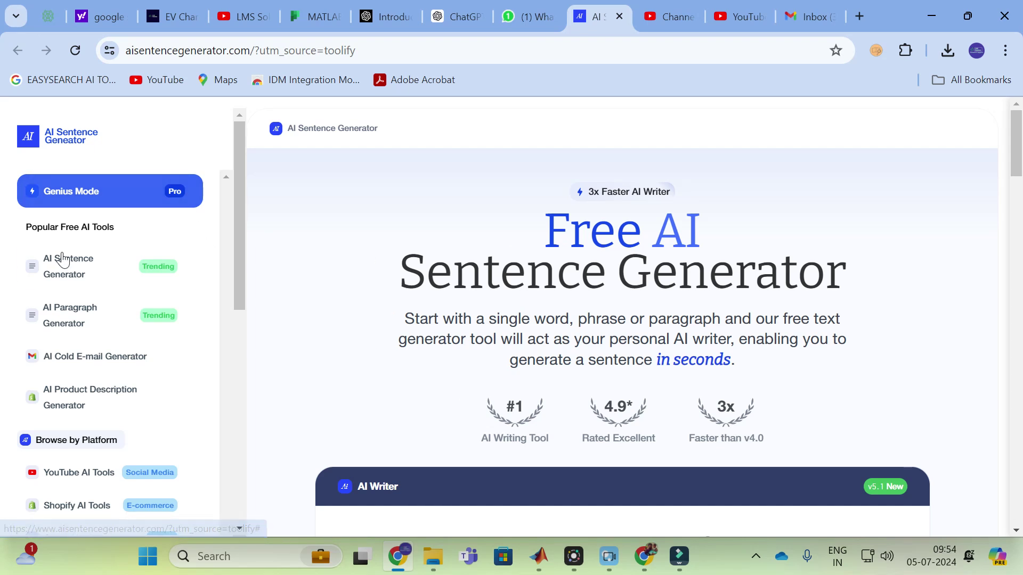
Display the length options of the AI Writer to review the available text lengths.
{"action": "scroll", "coordinate": [613, 250], "scroll_direction": "down", "scroll_amount": 9}
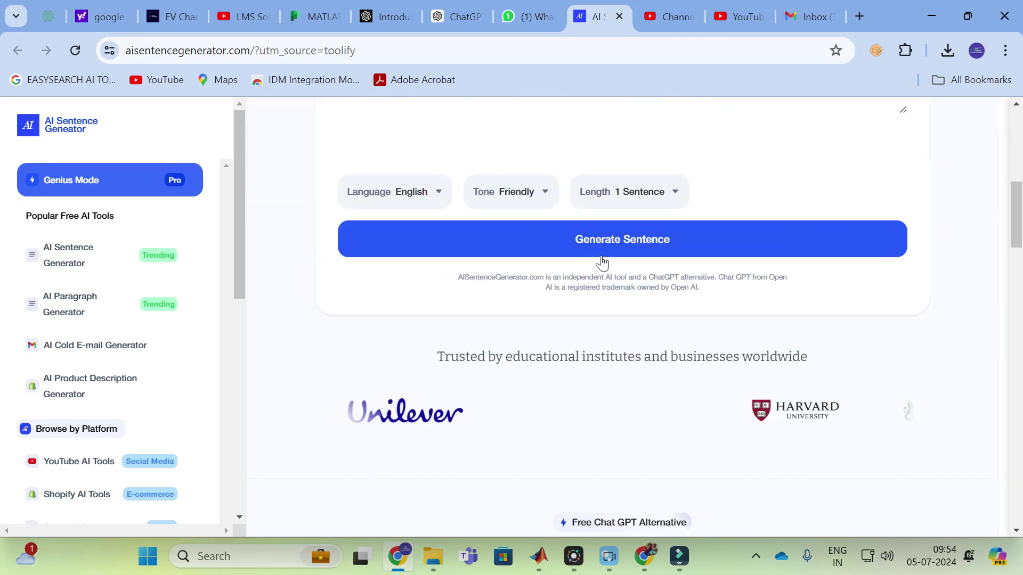
{"action": "left_click", "coordinate": [636, 193]}
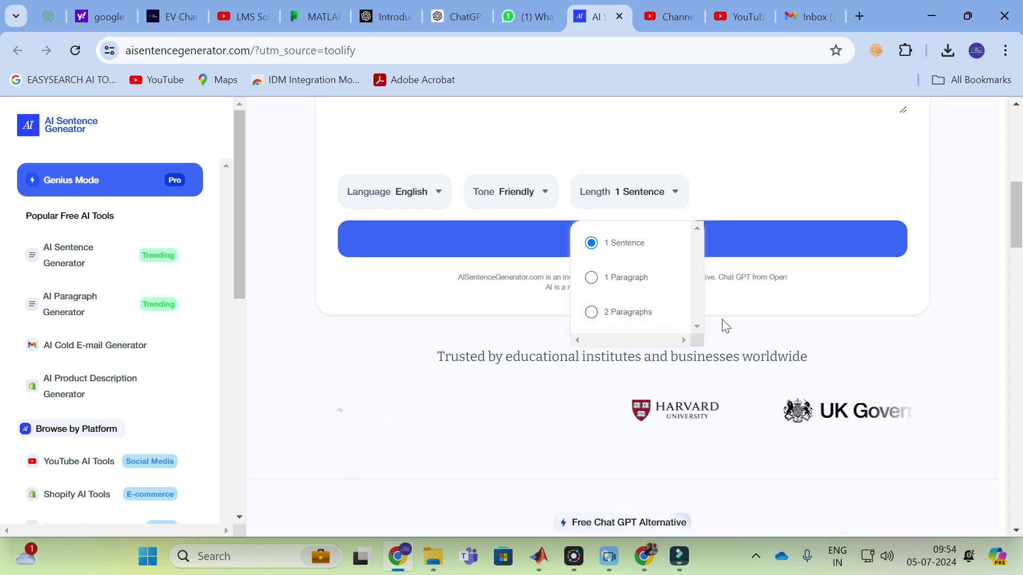
{"action": "scroll", "coordinate": [504, 293], "scroll_direction": "up", "scroll_amount": 8}
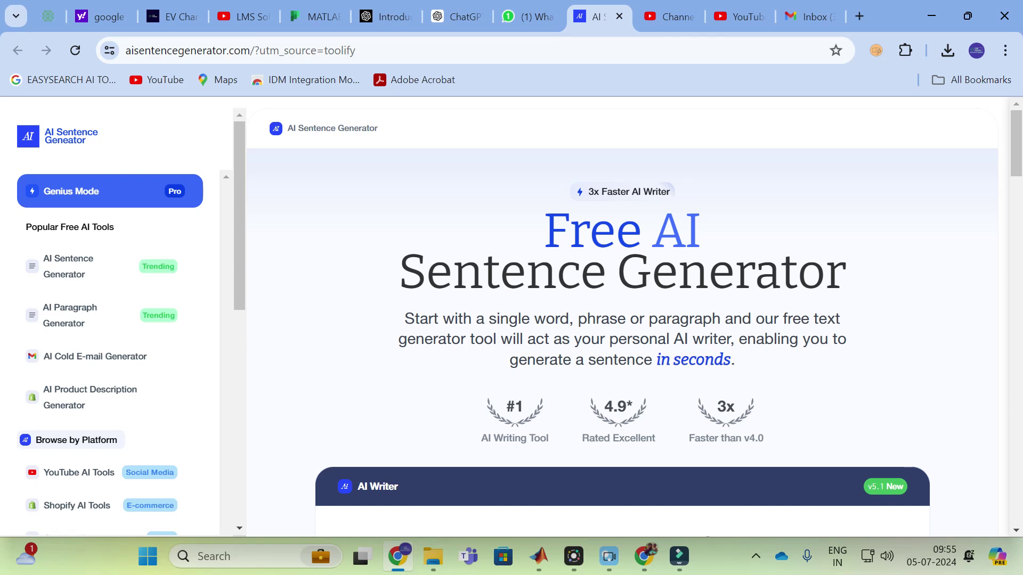
{"action": "scroll", "coordinate": [509, 284], "scroll_direction": "down", "scroll_amount": 8}
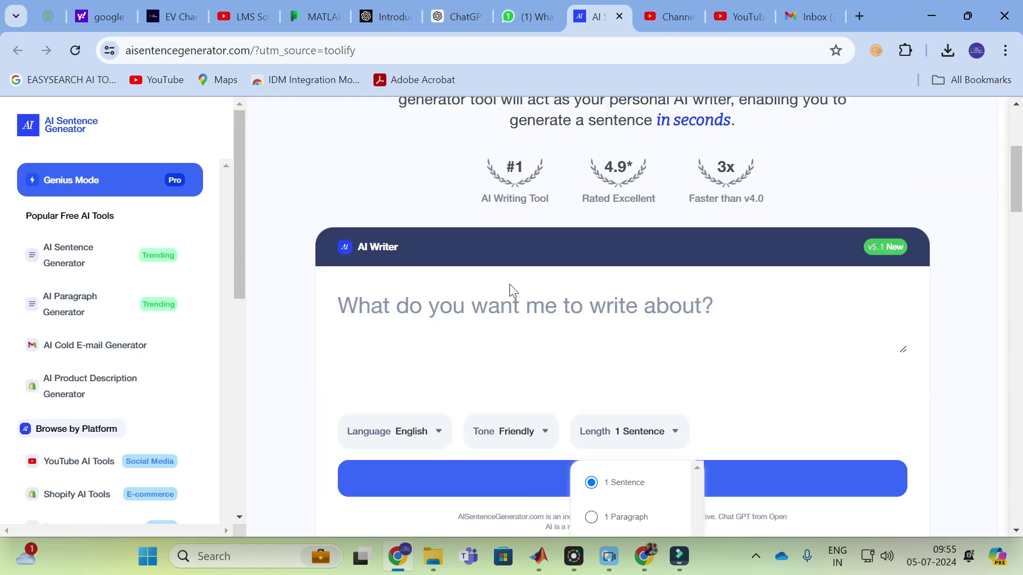
{"action": "scroll", "coordinate": [668, 275], "scroll_direction": "up", "scroll_amount": 1}
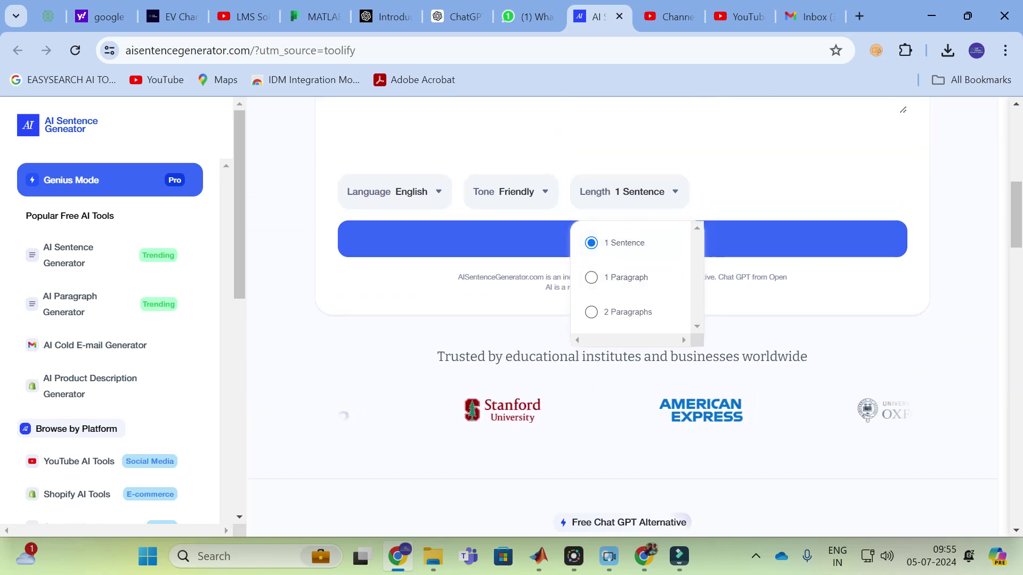
{"action": "scroll", "coordinate": [666, 261], "scroll_direction": "up", "scroll_amount": 5}
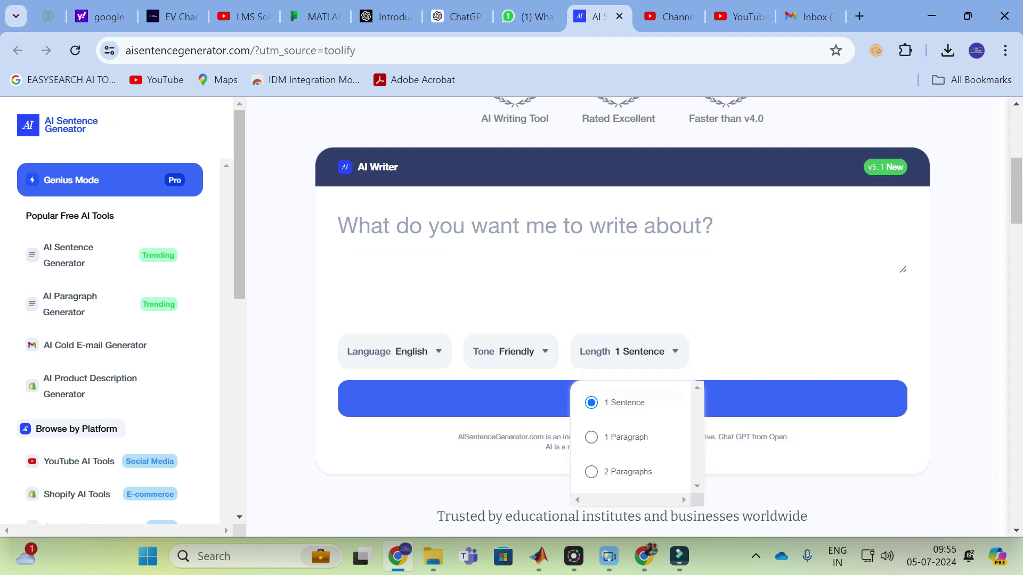
{"action": "scroll", "coordinate": [661, 255], "scroll_direction": "up", "scroll_amount": 5}
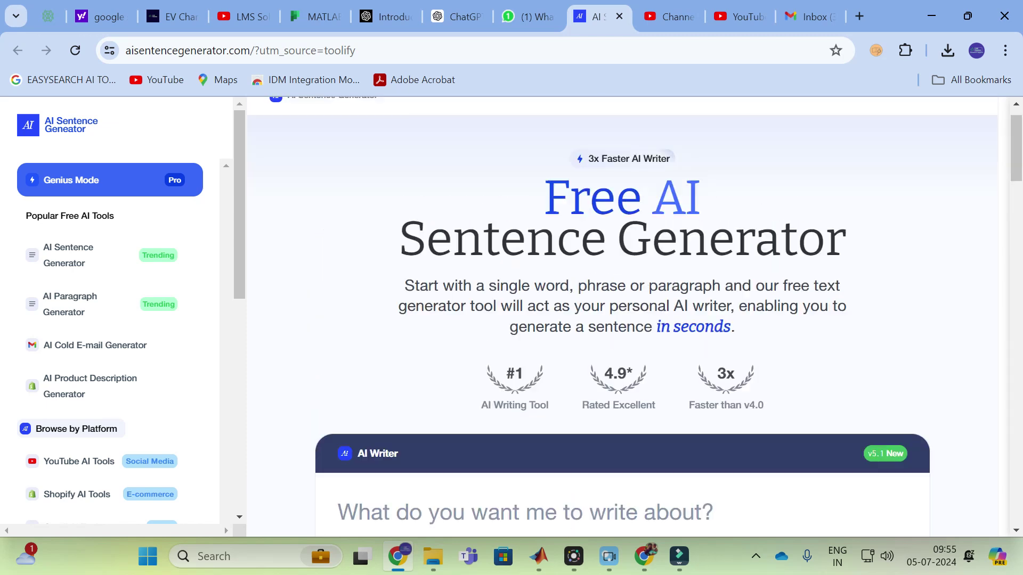
{"action": "scroll", "coordinate": [623, 320], "scroll_direction": "down", "scroll_amount": 2}
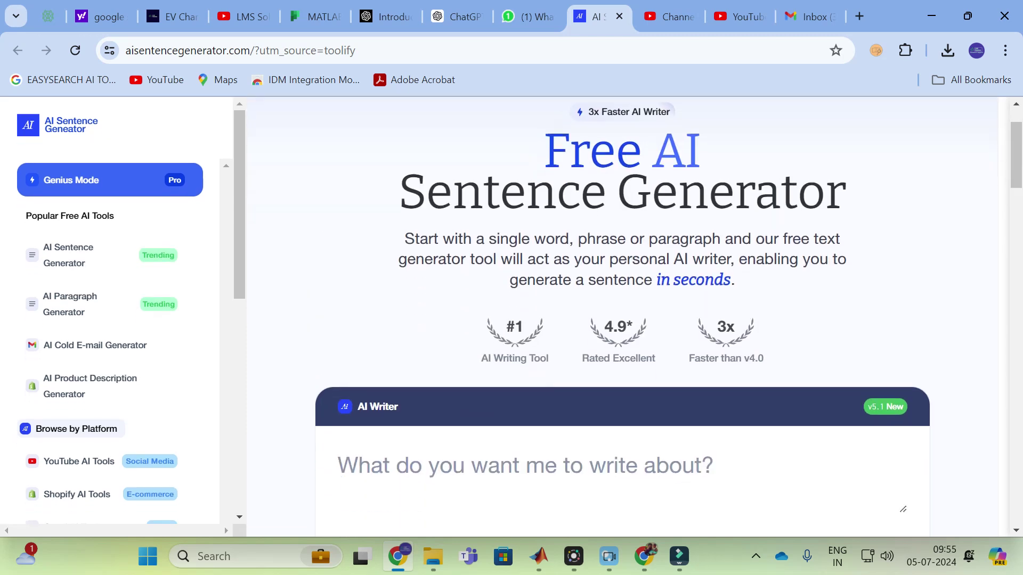